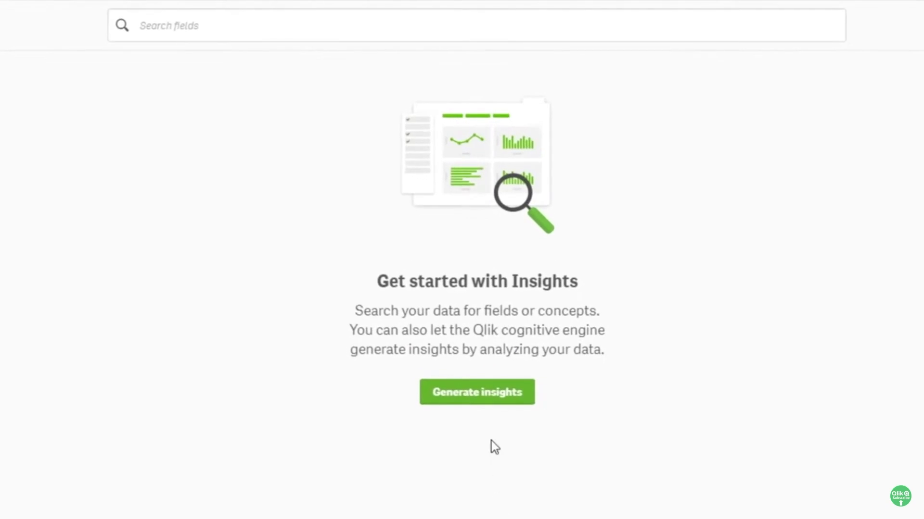
# Generate insights for 'Discount and Gross Profit by Country'
pyautogui.click(487, 405)
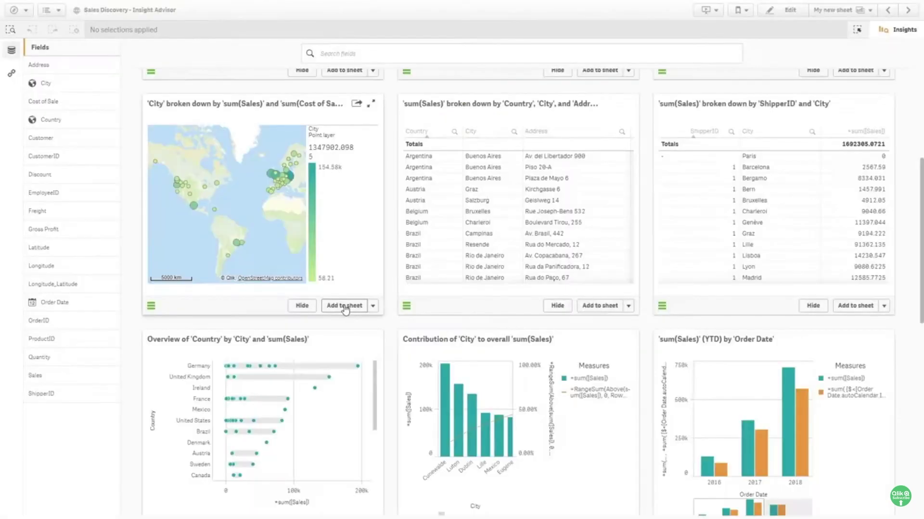
pyautogui.scroll(-5, 396, 315)
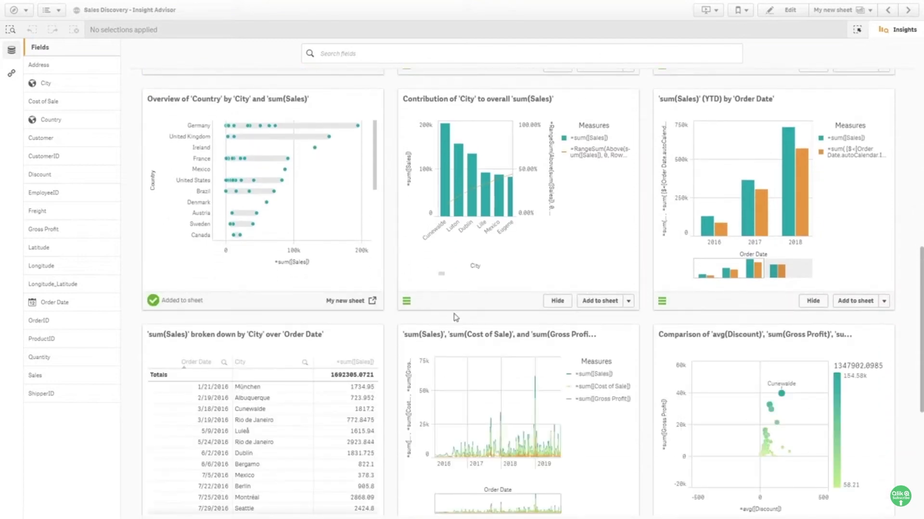
pyautogui.click(353, 53)
pyautogui.write('Discount and Gross Profit by Coun')
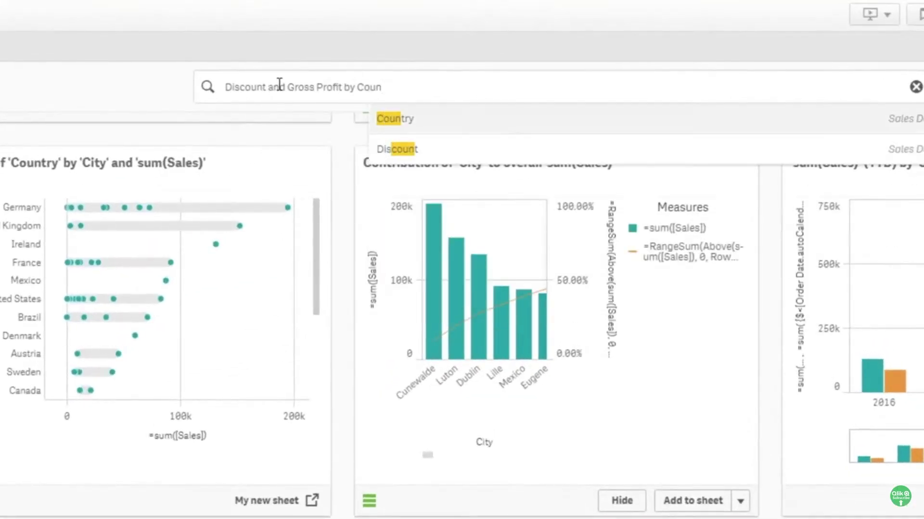
pyautogui.write('try')
pyautogui.press('Return')
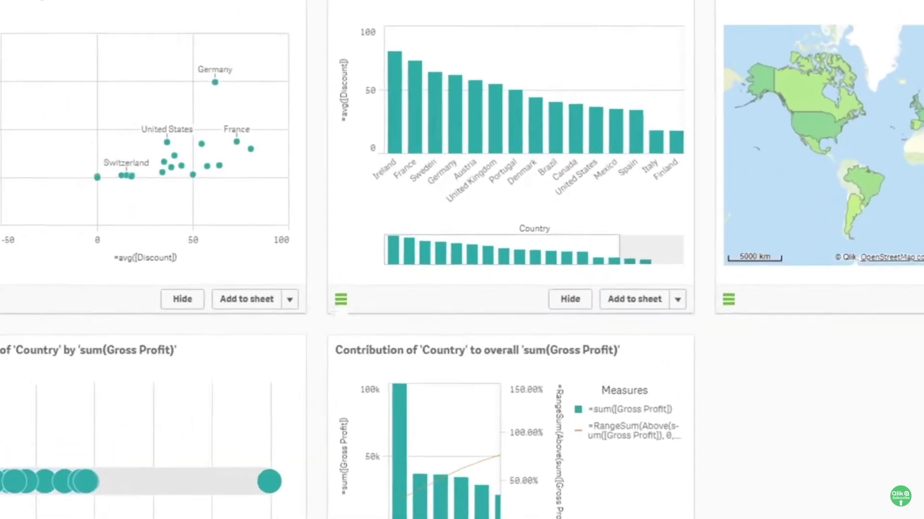
# Check why the engine suggested a chart, then filter the dashboard to Germany
pyautogui.click(407, 321)
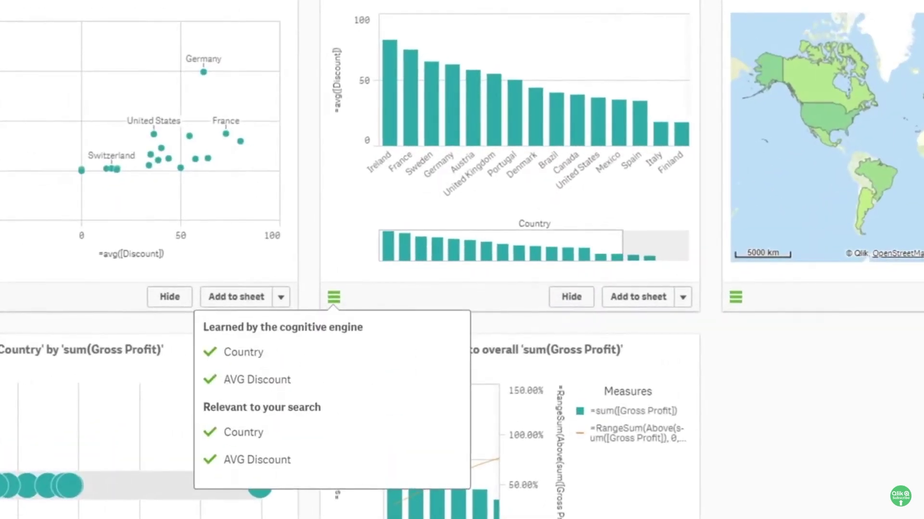
pyautogui.click(185, 319)
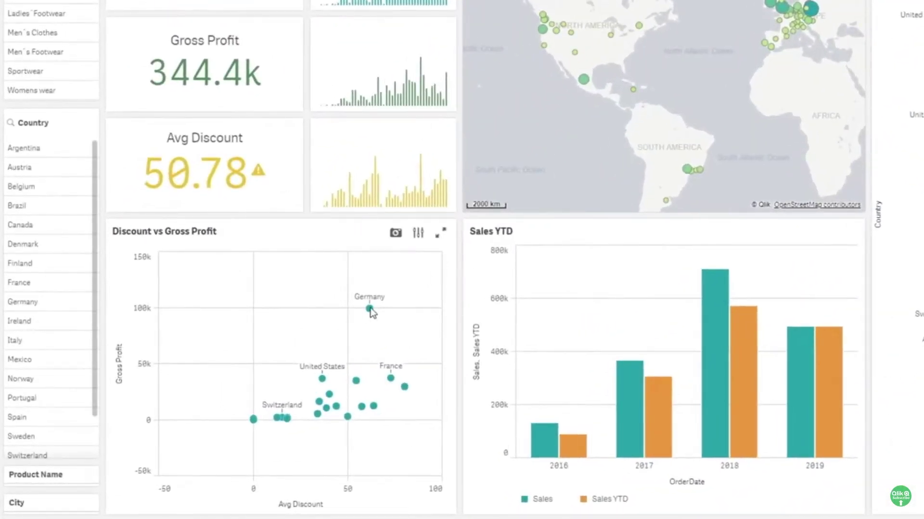
pyautogui.click(369, 309)
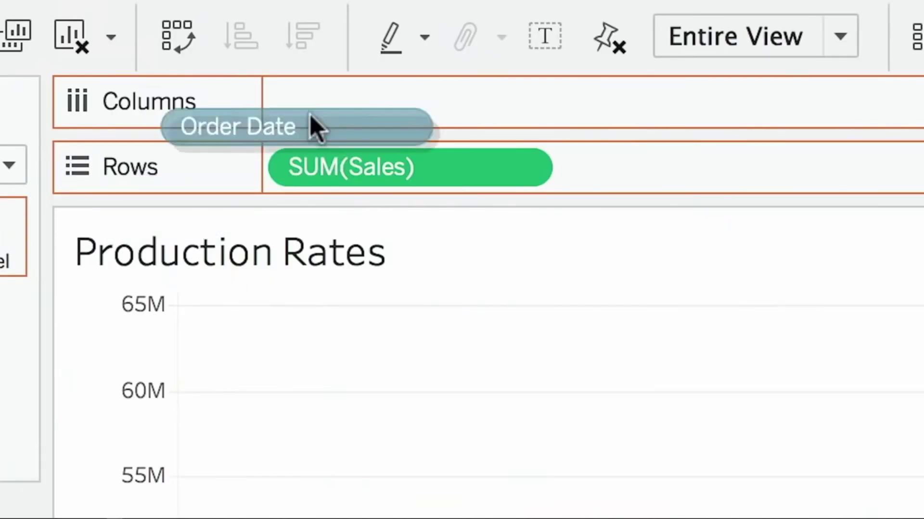
# Break Production Rates down by Order Date month and ask Ask Data for load time by device
pyautogui.moveTo(310, 115); pyautogui.dragTo(394, 86)
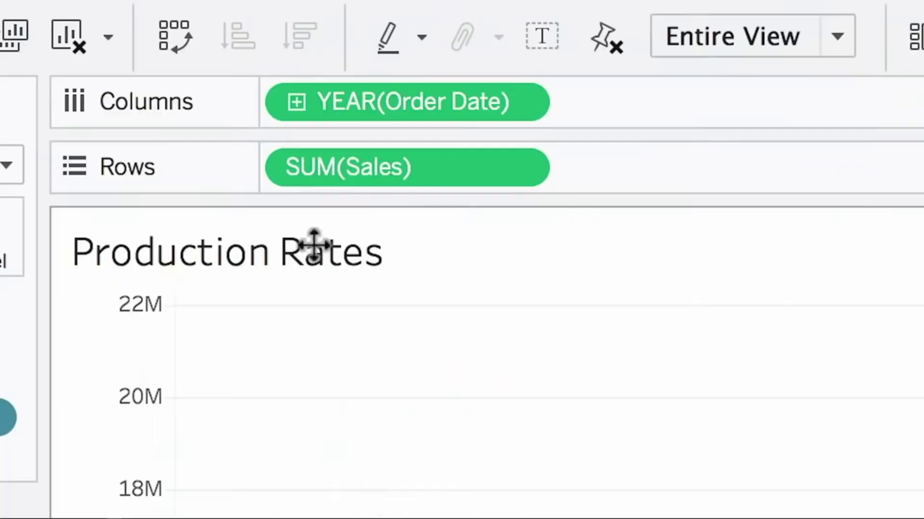
pyautogui.click(295, 106)
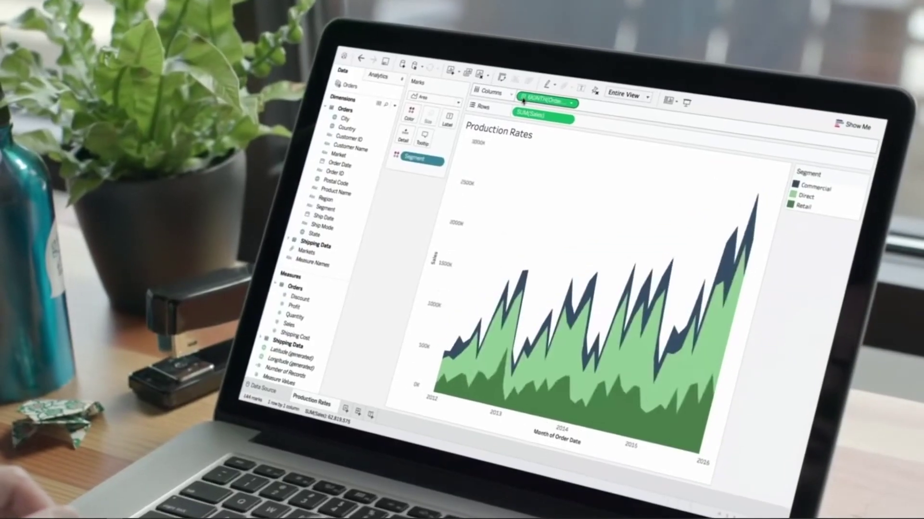
pyautogui.click(523, 100)
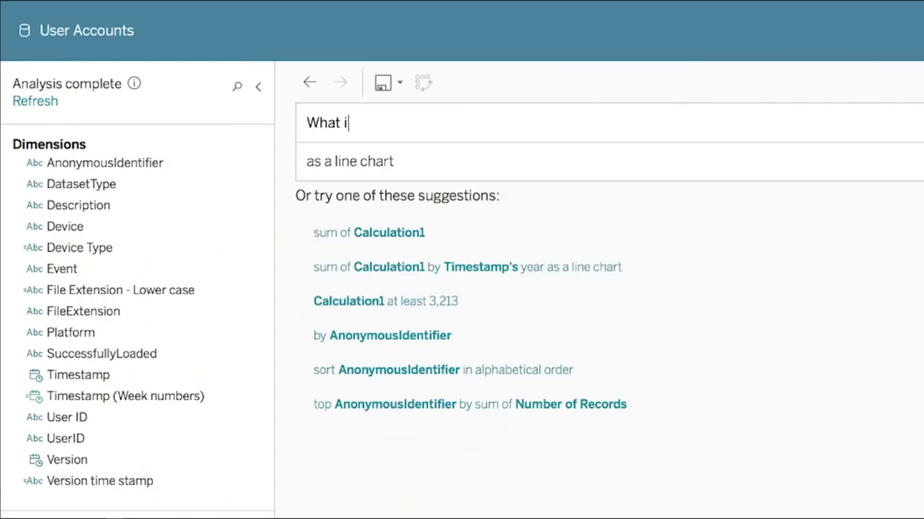
pyautogui.write('s the load time by device')
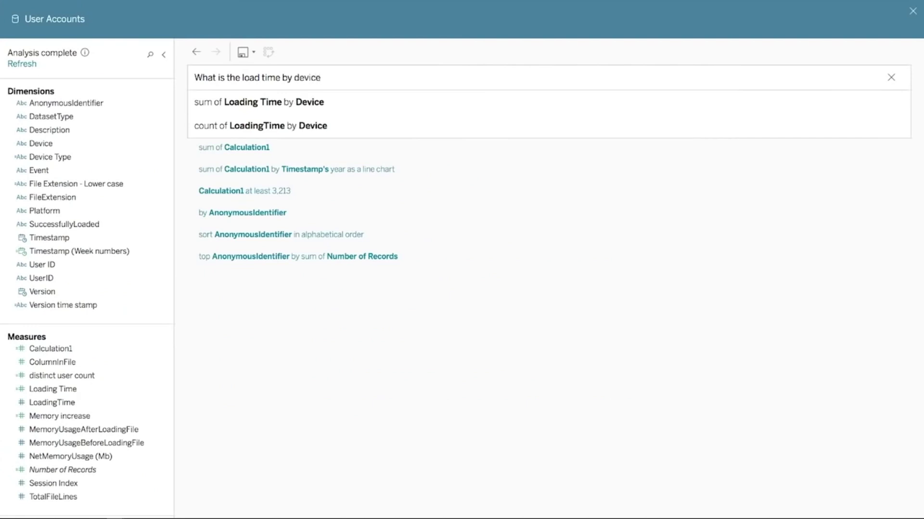
pyautogui.press('Return')
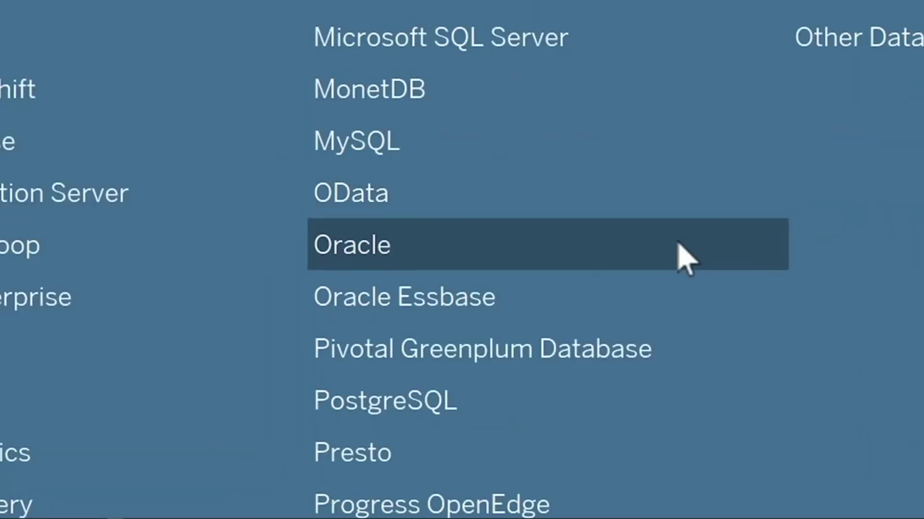
# Drop the brown clean step on the green step's New Join target to create Join 1
pyautogui.scroll(-5, 680, 371)
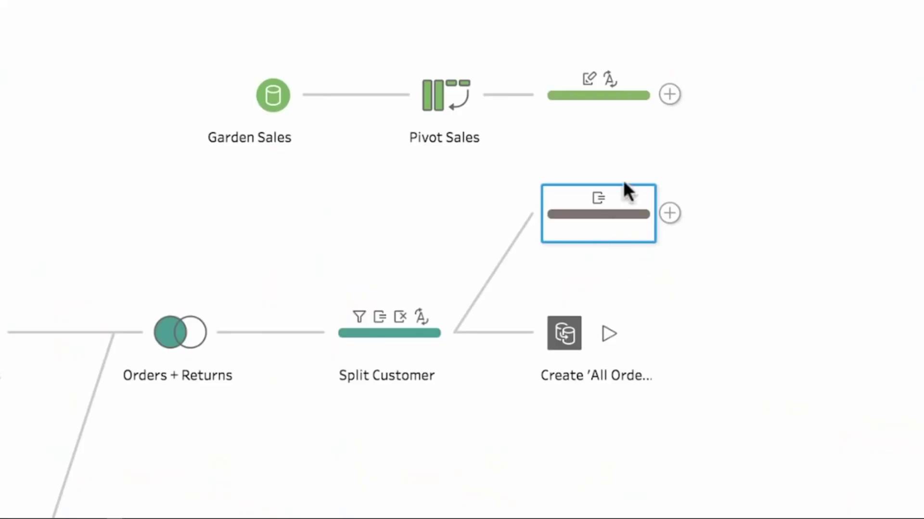
pyautogui.moveTo(625, 190); pyautogui.dragTo(670, 94)
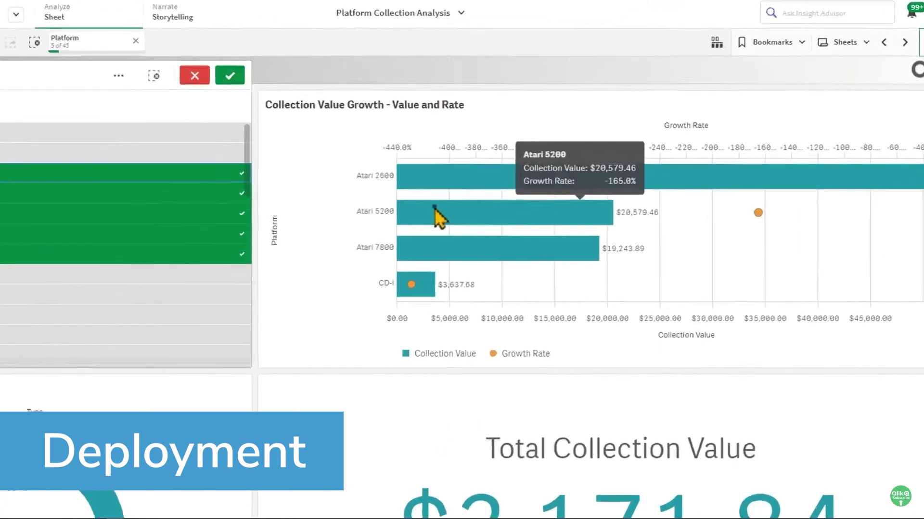
# Review the Collection Value Goes Down alert, then start a new alert for the growth chart
pyautogui.rightClick(488, 171)
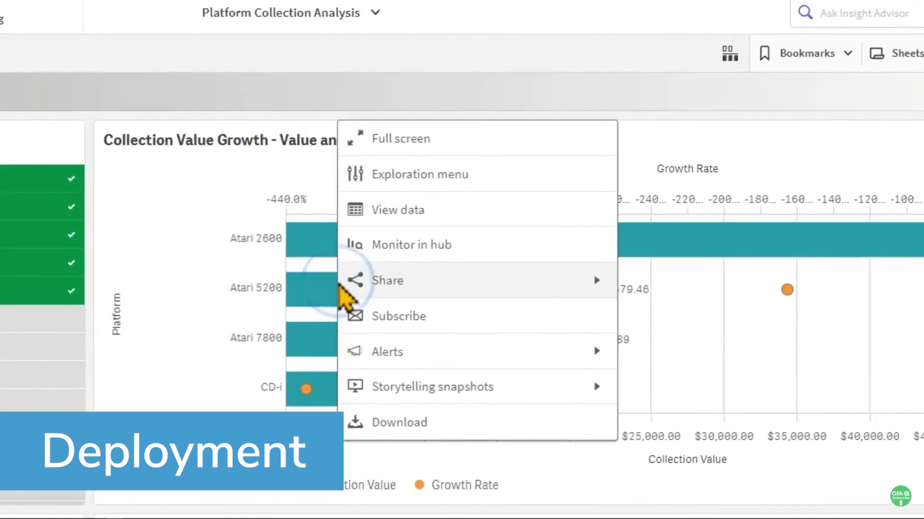
pyautogui.click(532, 366)
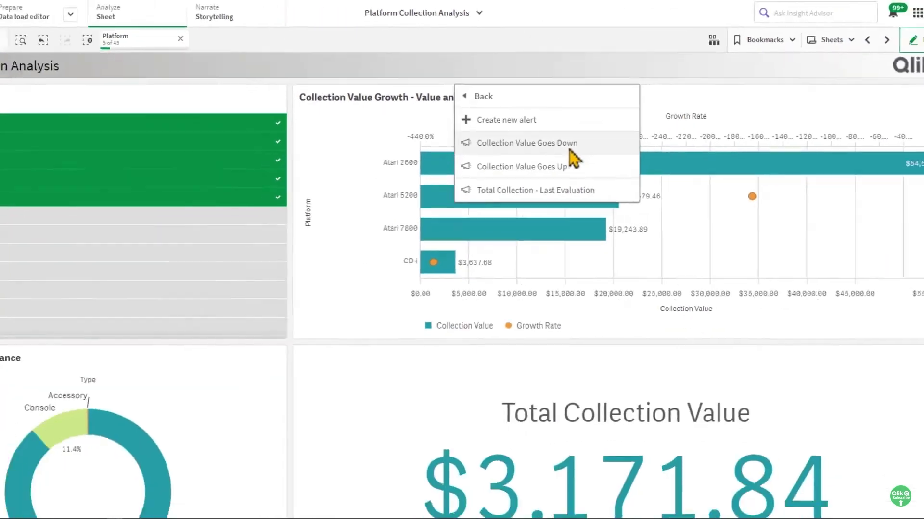
pyautogui.click(447, 210)
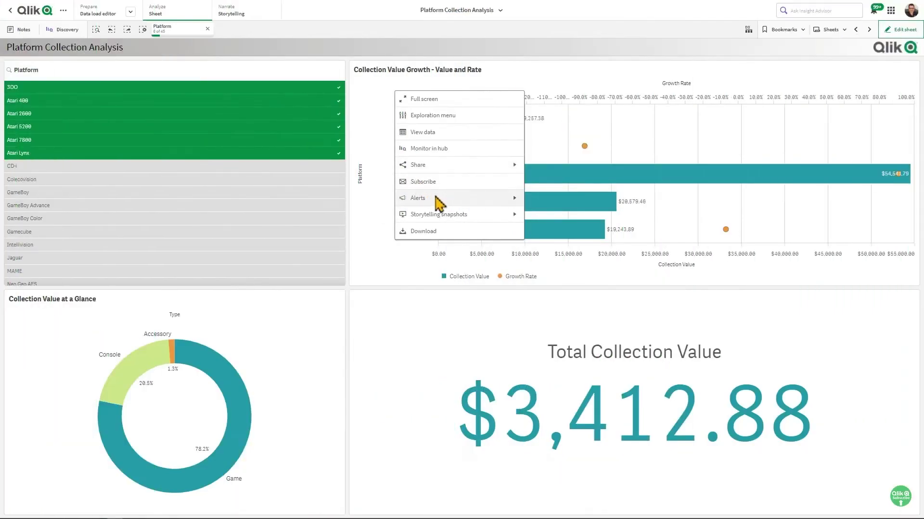
pyautogui.click(437, 199)
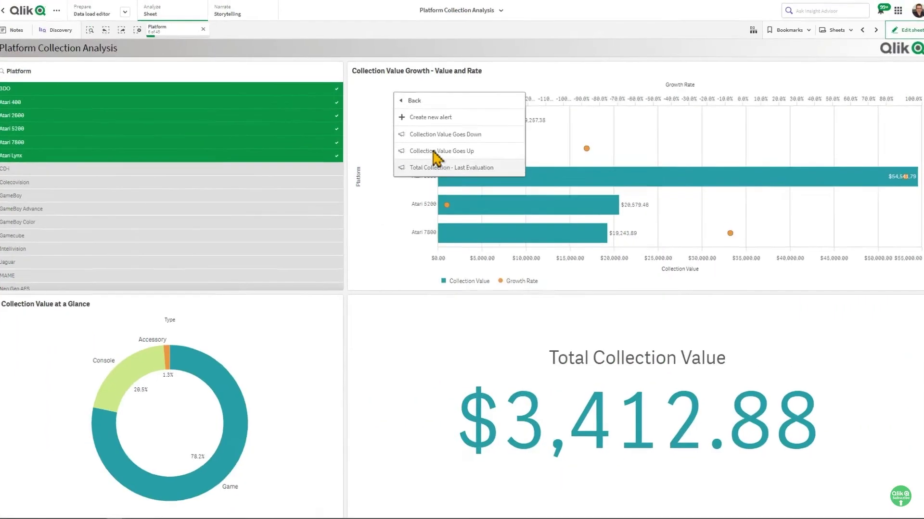
pyautogui.click(424, 116)
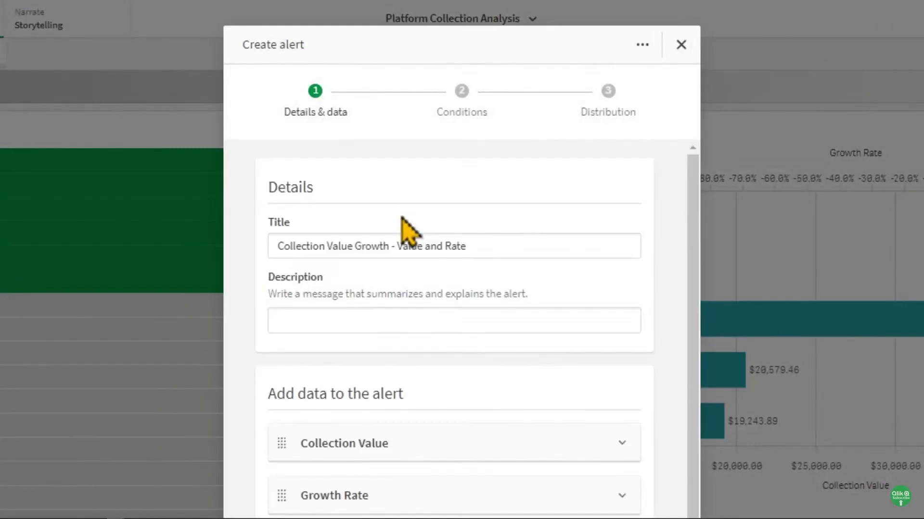
pyautogui.moveTo(693, 227); pyautogui.dragTo(686, 325)
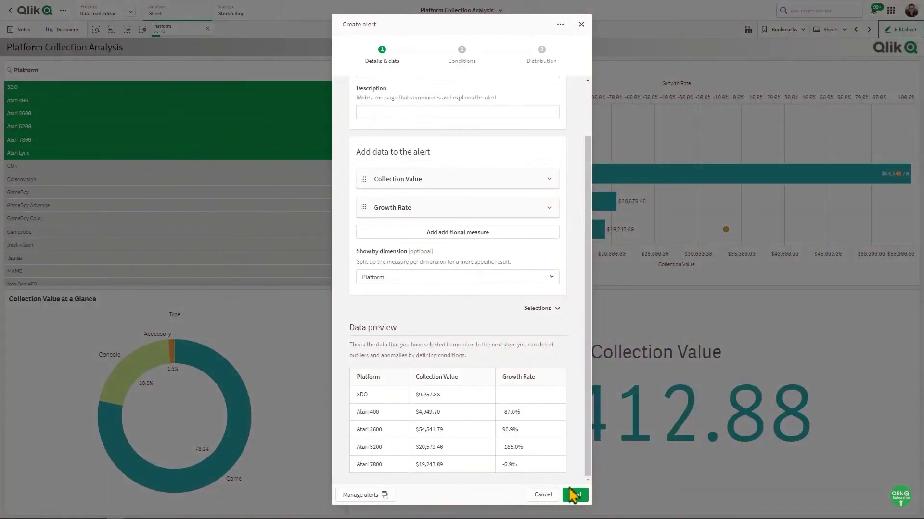
pyautogui.click(575, 496)
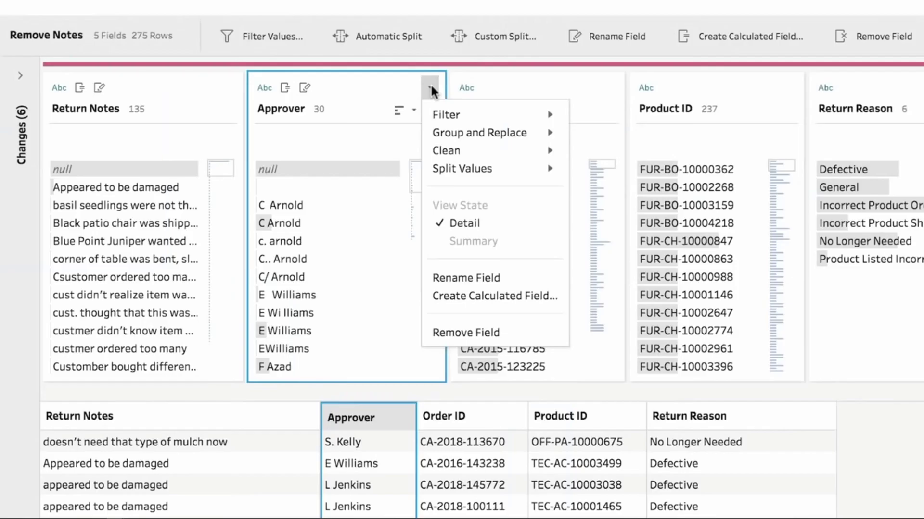
# Group Approver values by common characters and inspect one group's members
pyautogui.moveTo(493, 134)
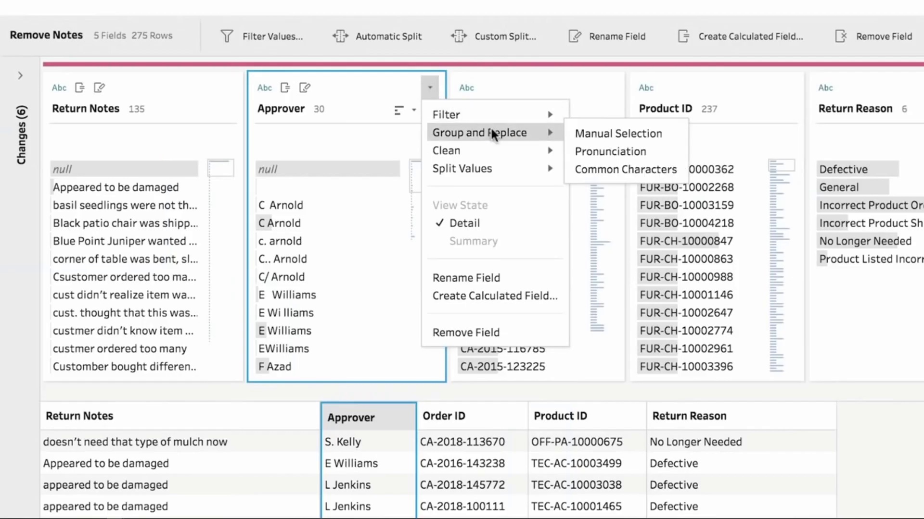
pyautogui.click(653, 169)
pyautogui.click(297, 203)
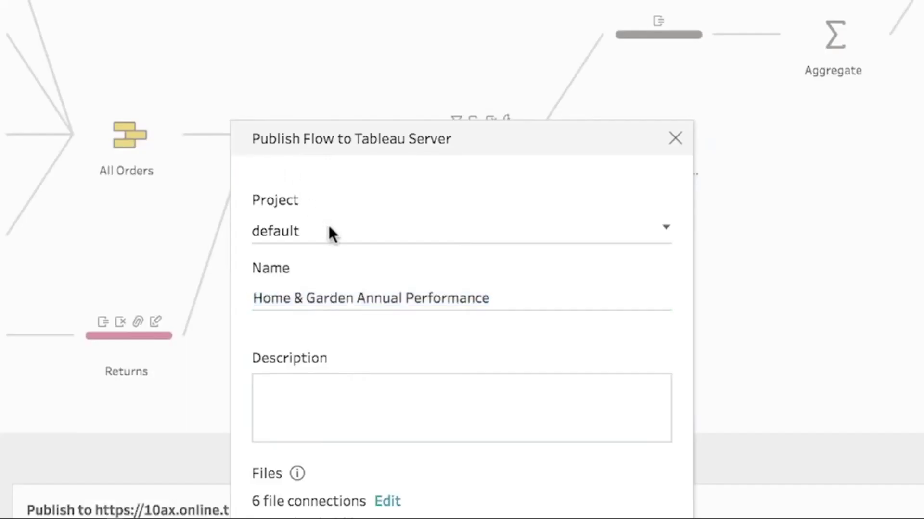
# Set the publish destination to the Sales Metrics project and begin the description 'Flow for a'
pyautogui.click(327, 230)
pyautogui.click(367, 315)
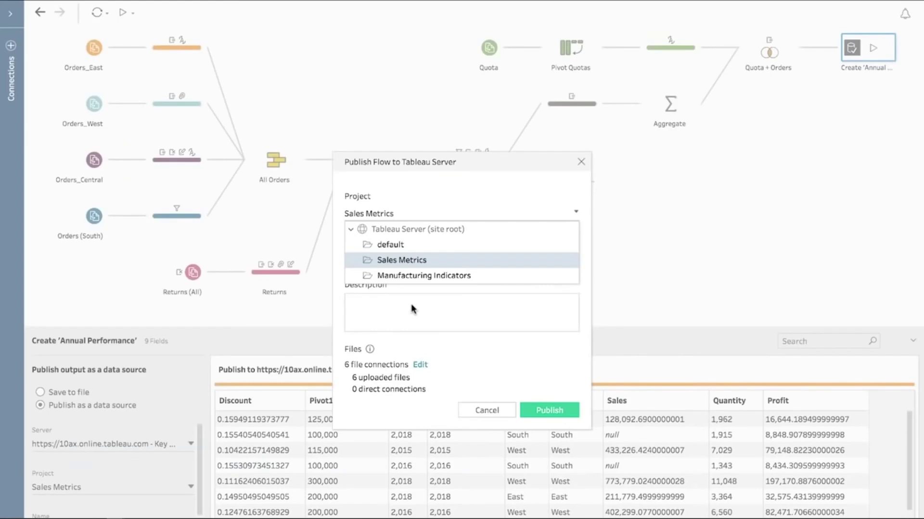
pyautogui.write('Fl')
pyautogui.write('ow for a')
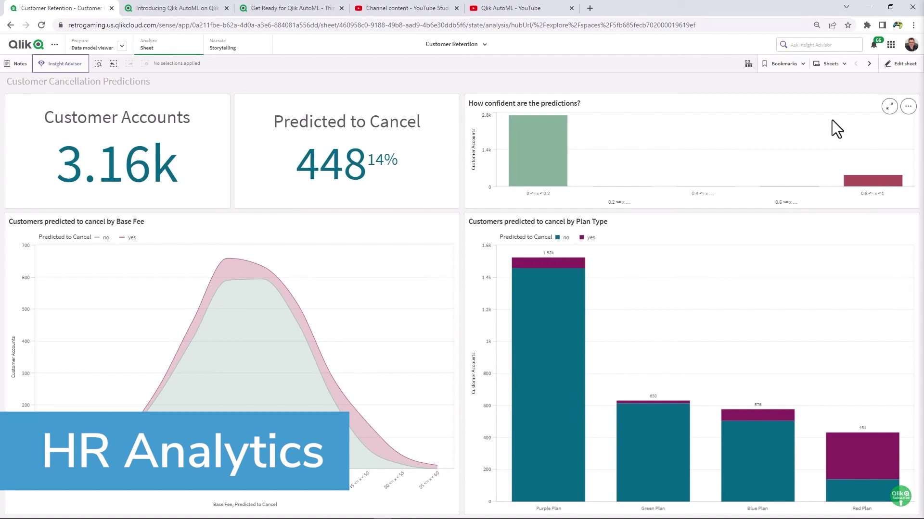
# View the SHAP feature importance sheet, return to the Catalog, and start a new ML experiment
pyautogui.click(869, 64)
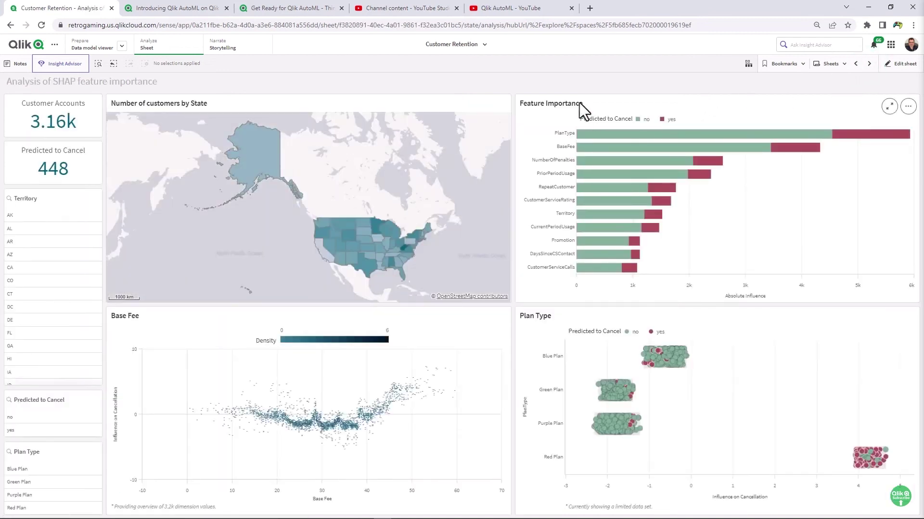
pyautogui.click(36, 47)
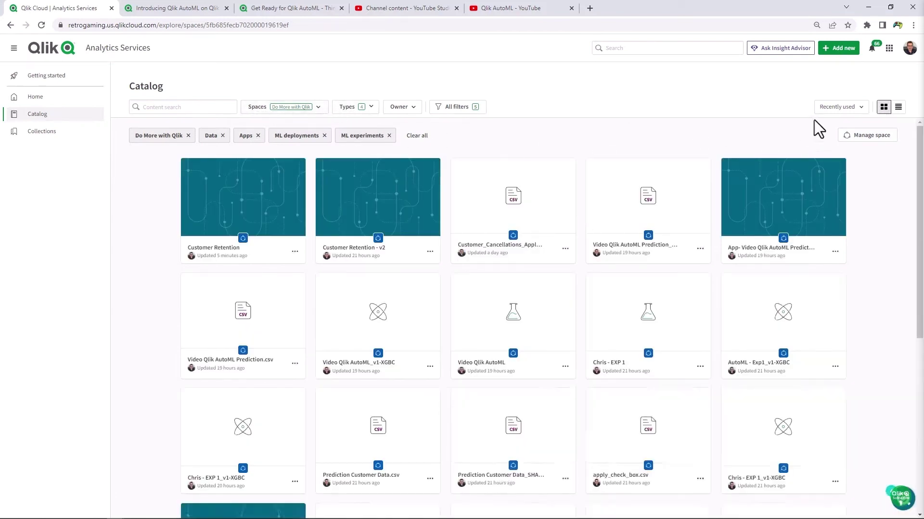
pyautogui.click(844, 50)
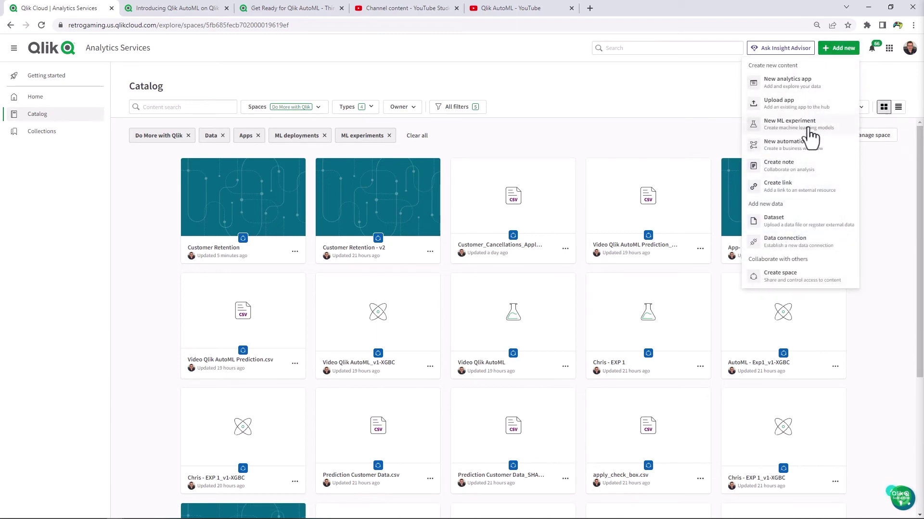
pyautogui.click(789, 124)
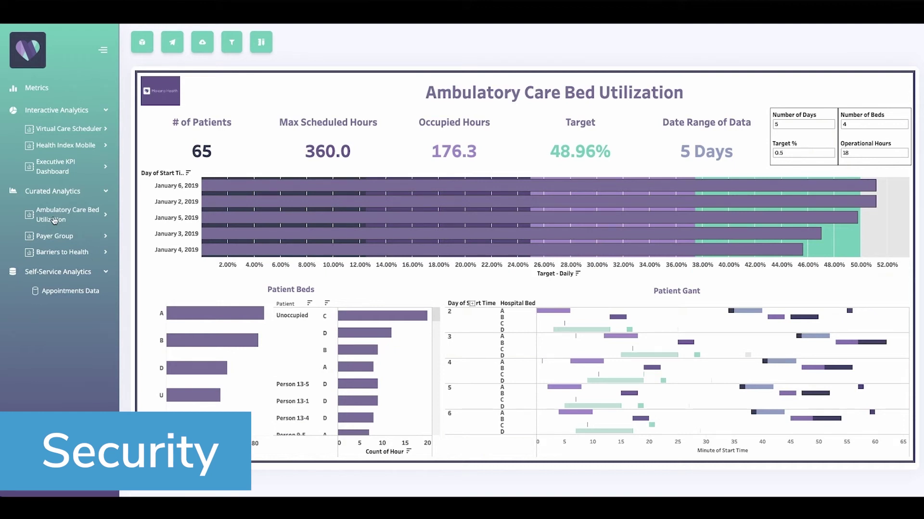
# Browse Group Reporting and Barriers to Health, then plot stay length against amount paid by Age Groups
pyautogui.click(59, 254)
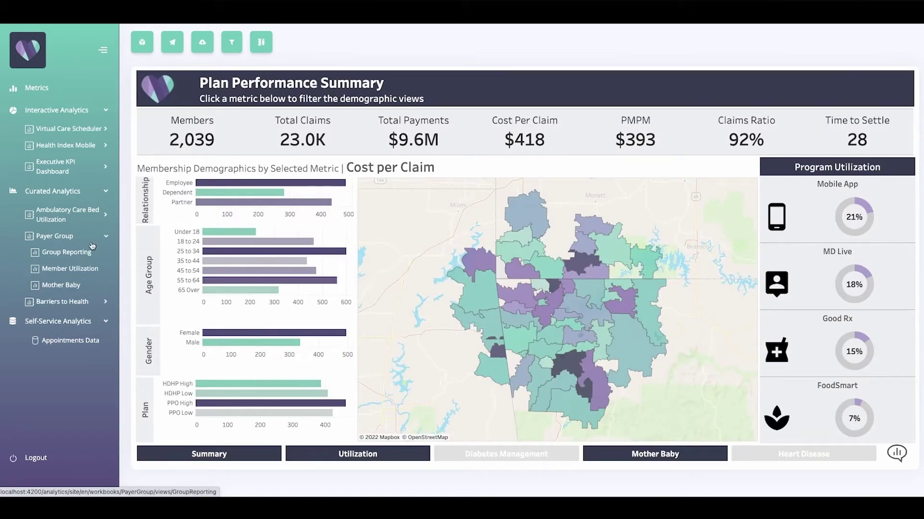
pyautogui.click(67, 302)
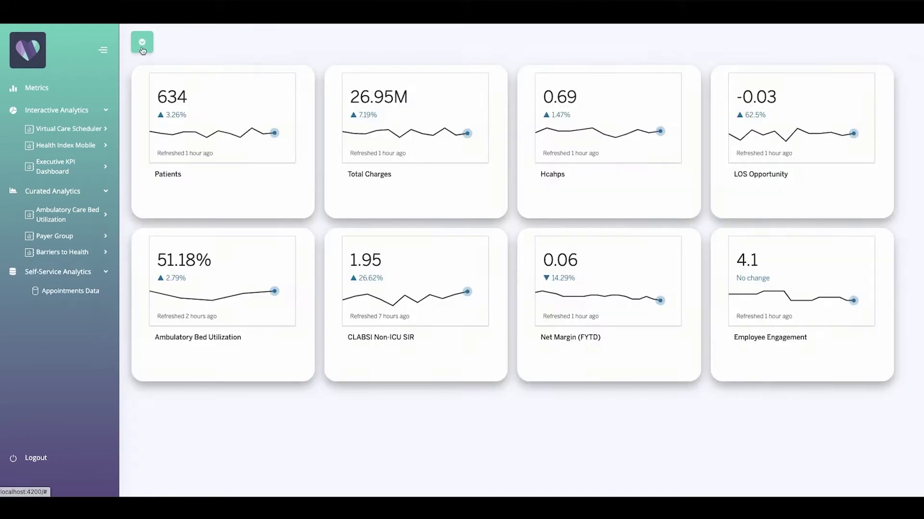
pyautogui.click(142, 48)
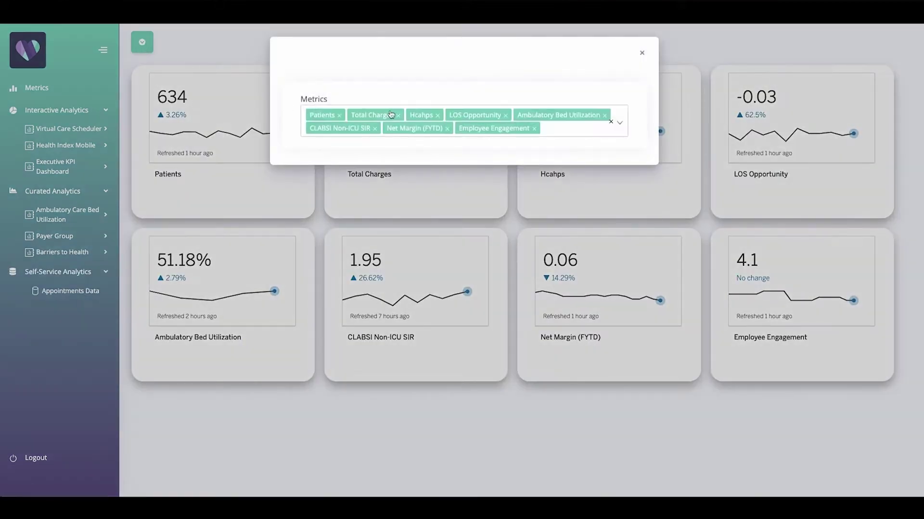
pyautogui.click(557, 134)
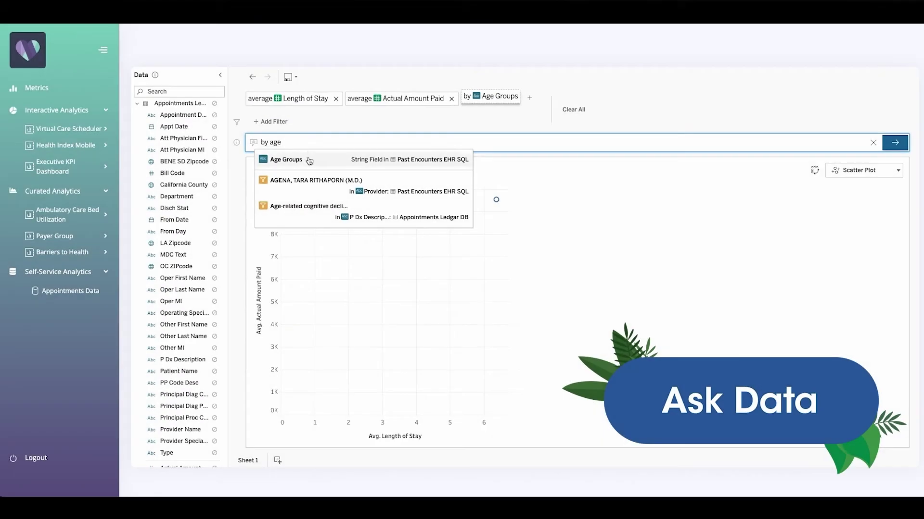
pyautogui.press('Return')
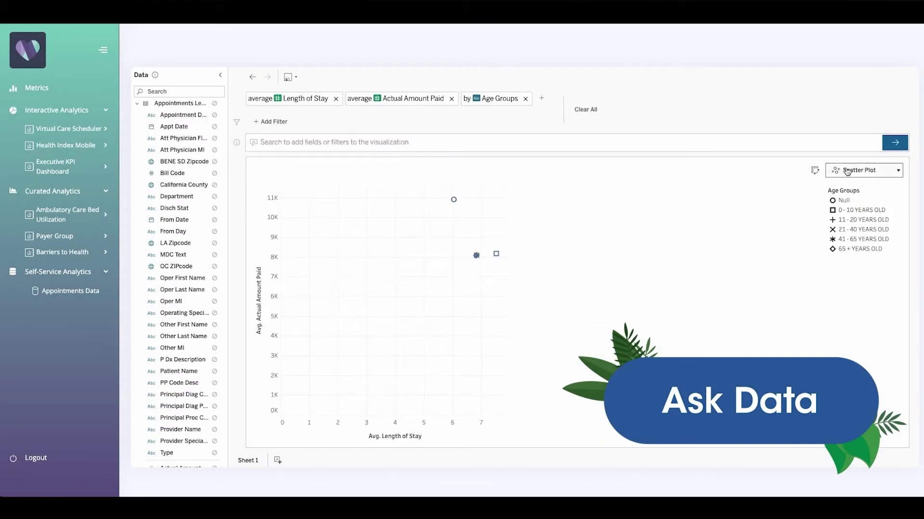
pyautogui.click(861, 170)
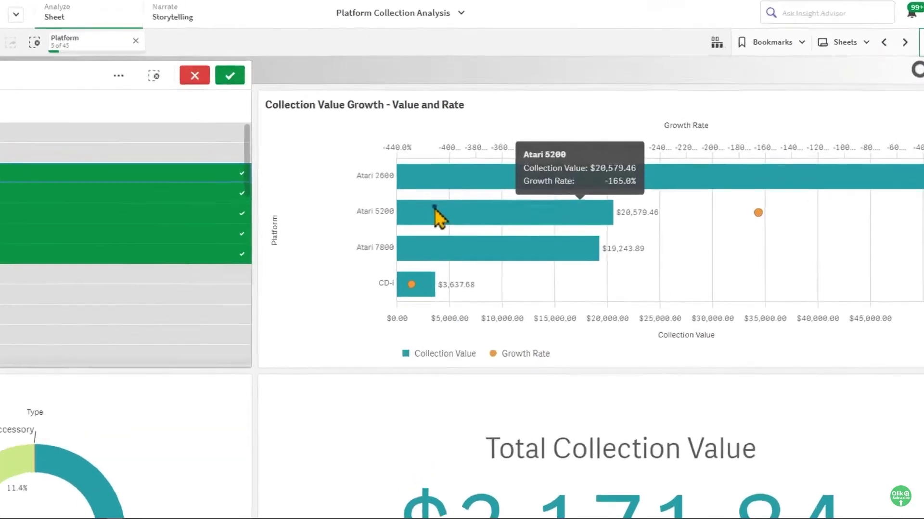
# Create the 'Collection Value Growth - Value and Rate' alert, shown by Platform, up to conditions
pyautogui.rightClick(487, 172)
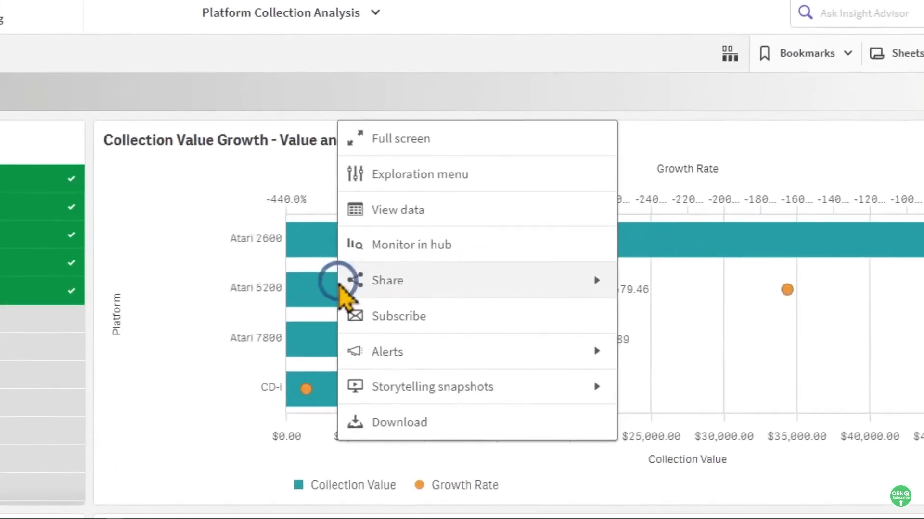
pyautogui.click(533, 368)
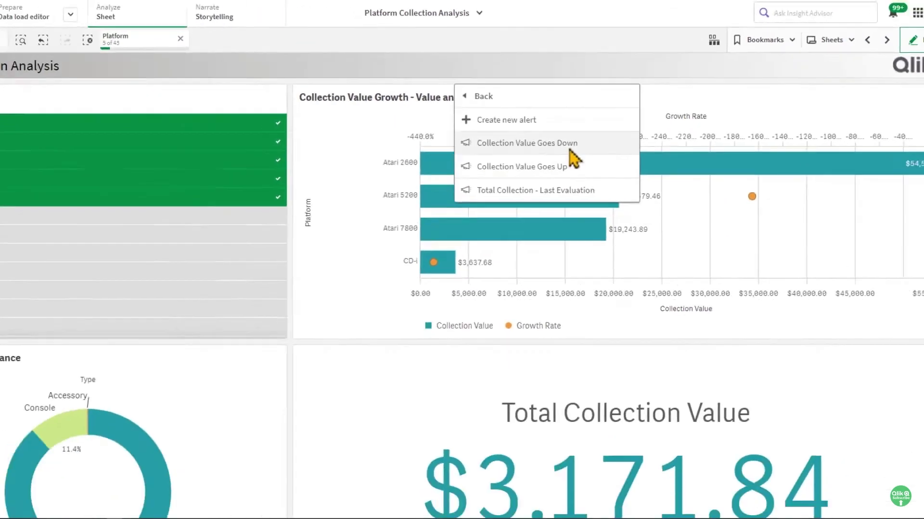
pyautogui.click(511, 209)
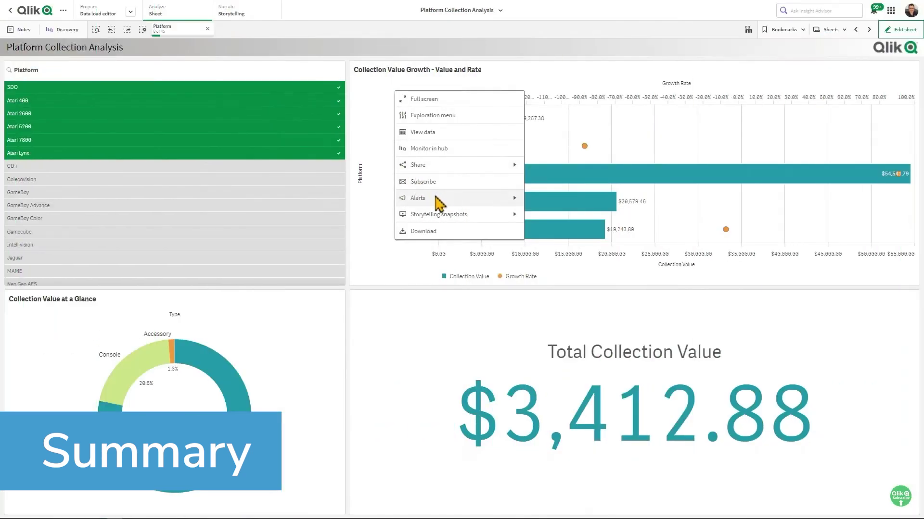
pyautogui.click(439, 206)
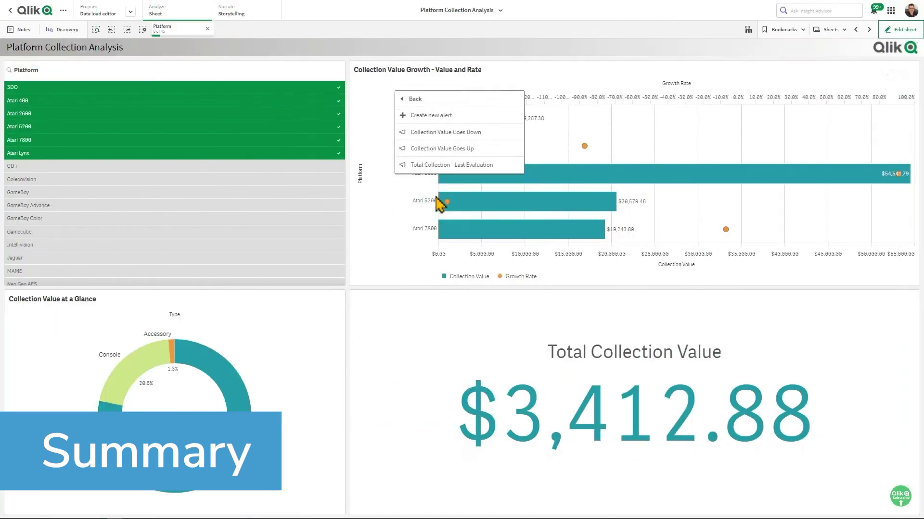
pyautogui.click(431, 118)
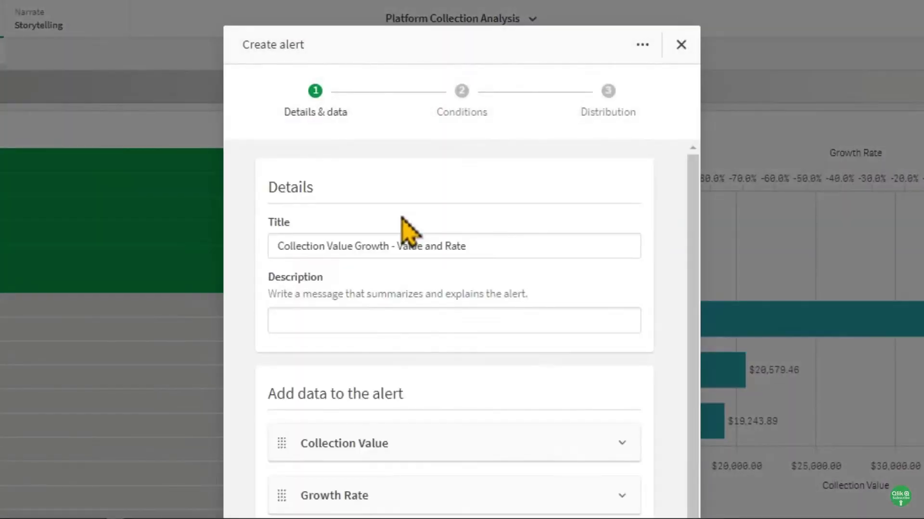
pyautogui.moveTo(693, 227); pyautogui.dragTo(683, 324)
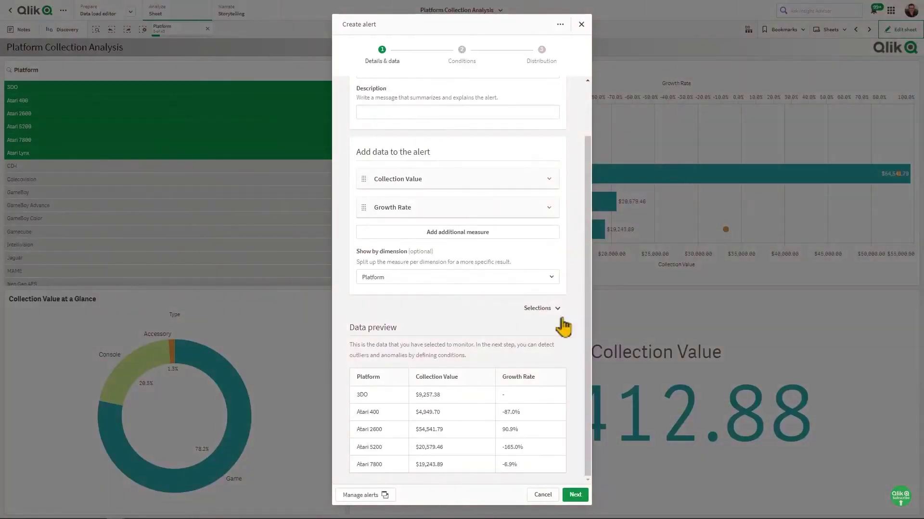
pyautogui.click(574, 495)
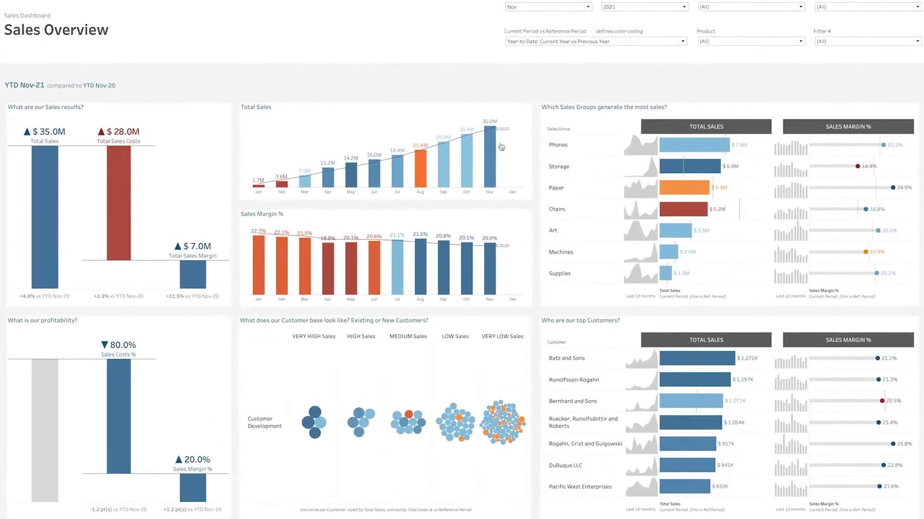
# Read the Nov and Oct Total Sales bar tooltips on the Sales Overview dashboard
pyautogui.moveTo(496, 193)
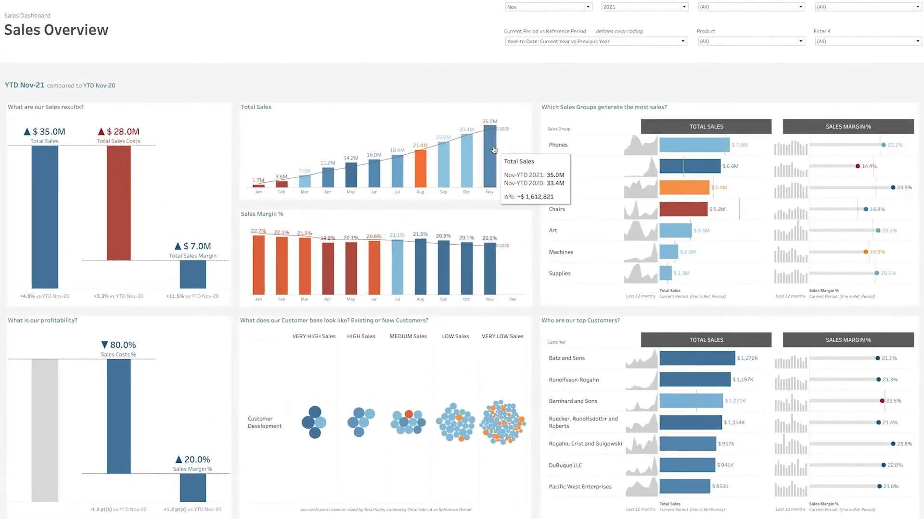
pyautogui.moveTo(470, 154)
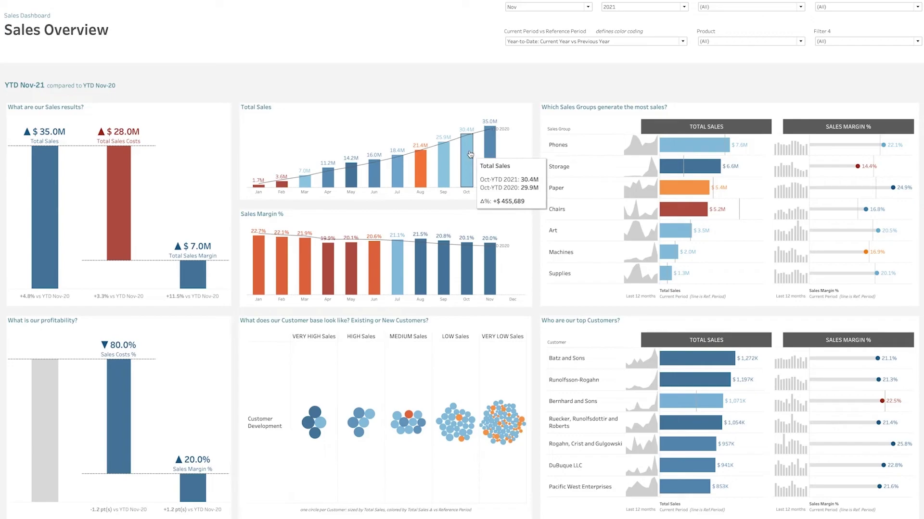